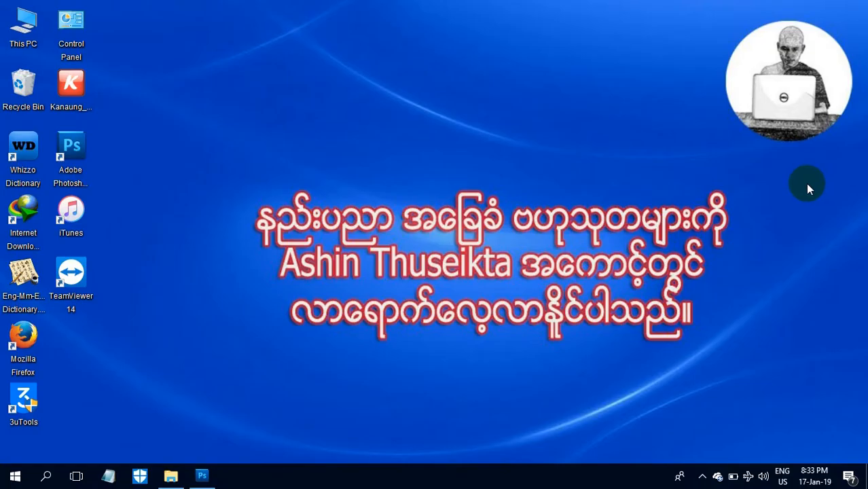
- Launch Adobe Photoshop and open Lesson-12.1.jpg and Lesson-12.2.jpg together from the Lesson-12 folder
click(71, 155)
double_click(71, 155)
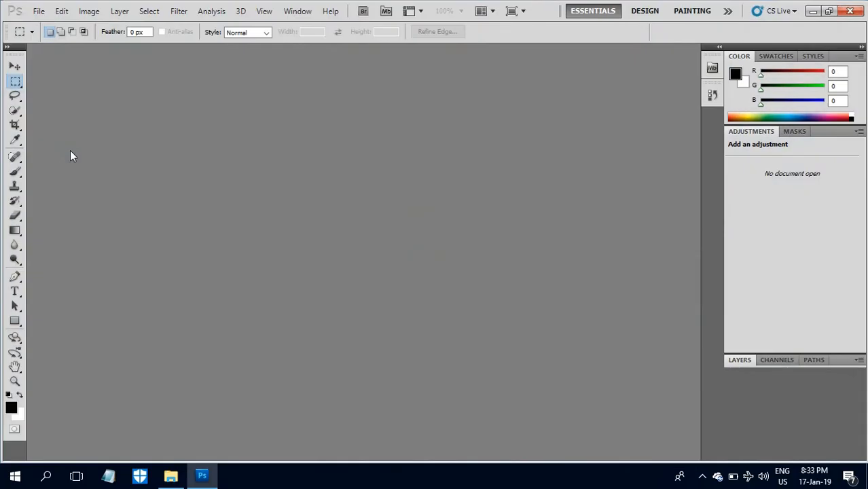
click(38, 15)
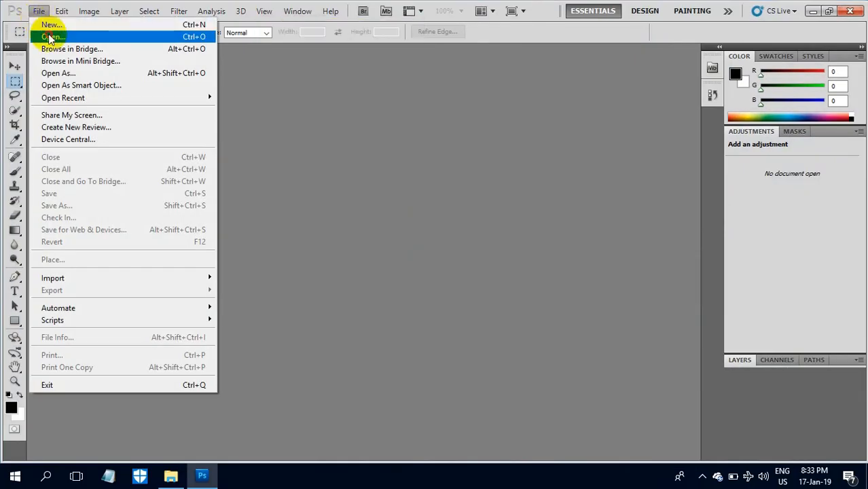
click(49, 37)
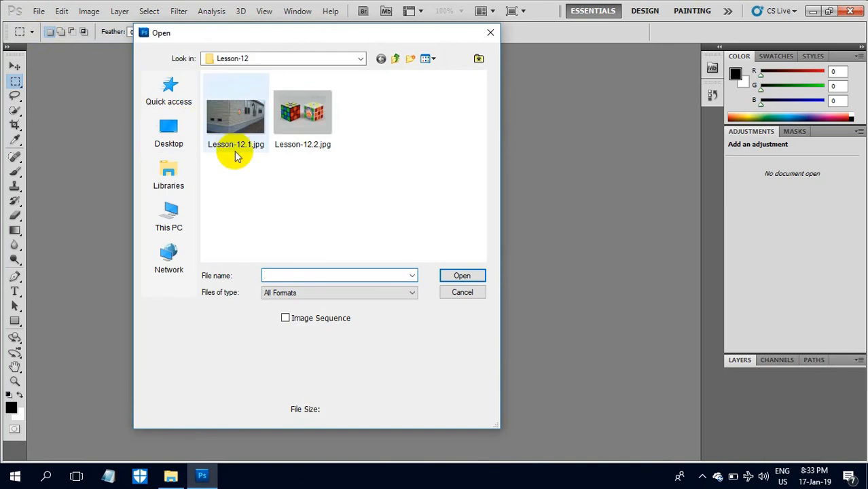
drag(421, 205, 209, 105)
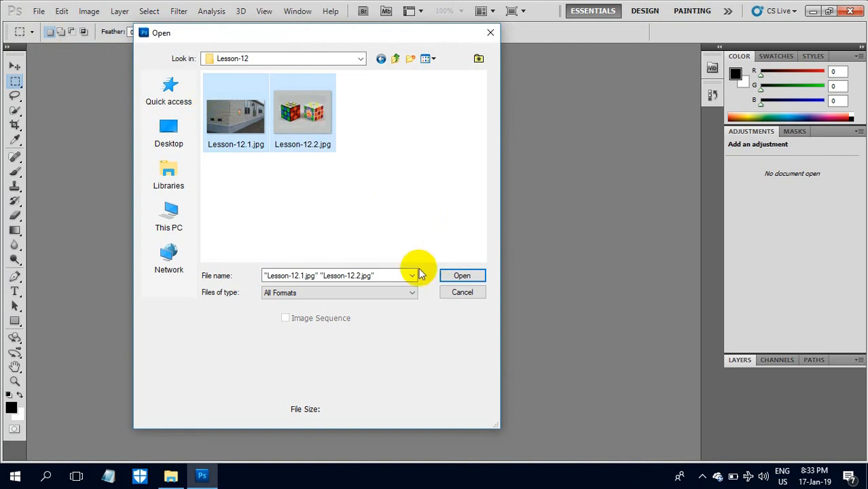
click(456, 276)
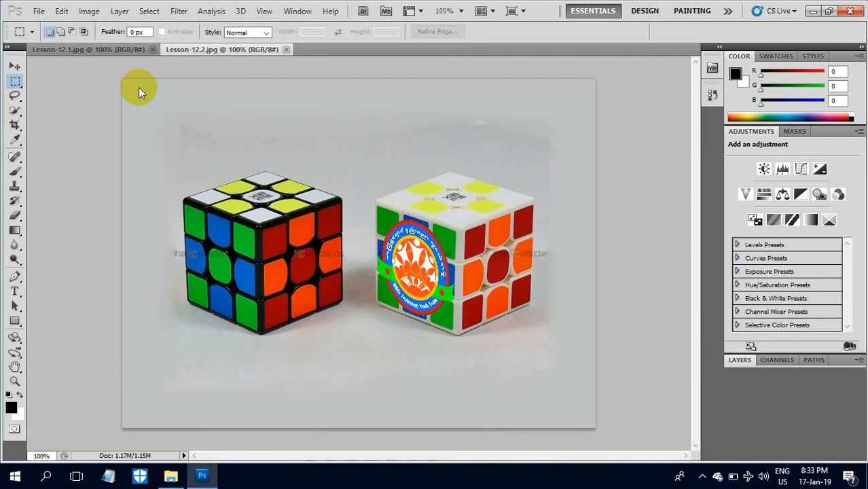
- In Lesson-12.1.jpg, start the Vanishing Point filter and create a four-corner perspective plane around both vents on the house's end wall
click(111, 50)
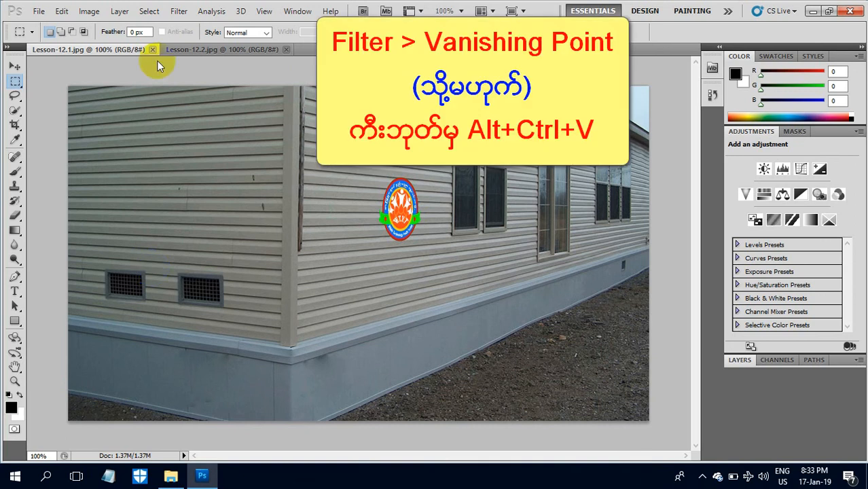
click(178, 11)
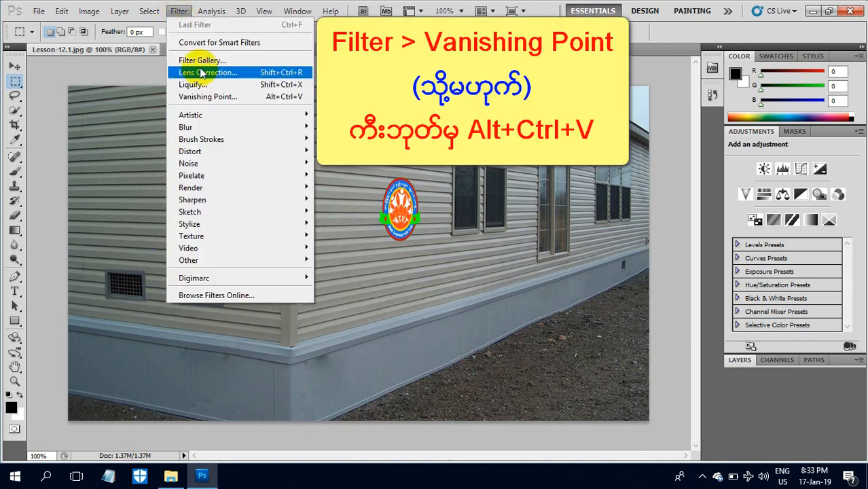
click(205, 97)
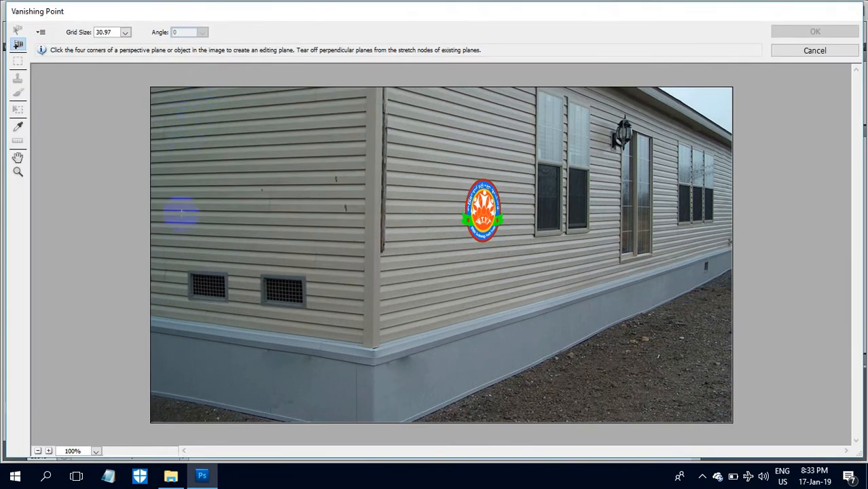
click(17, 45)
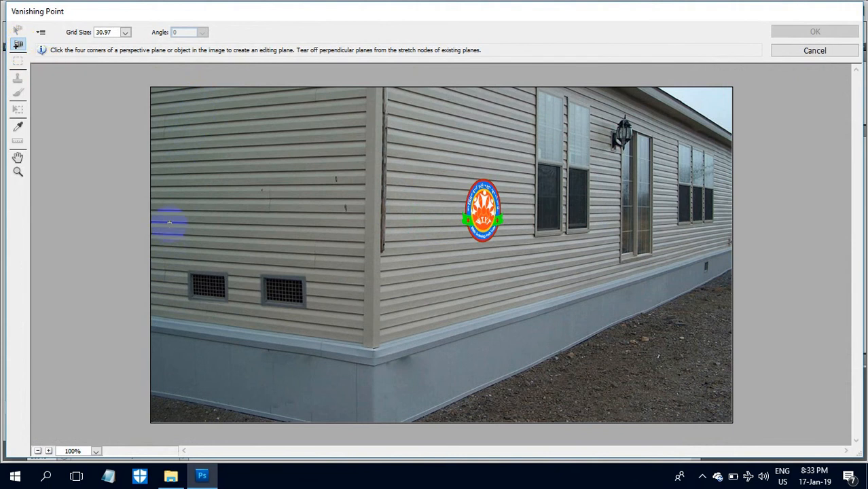
click(155, 311)
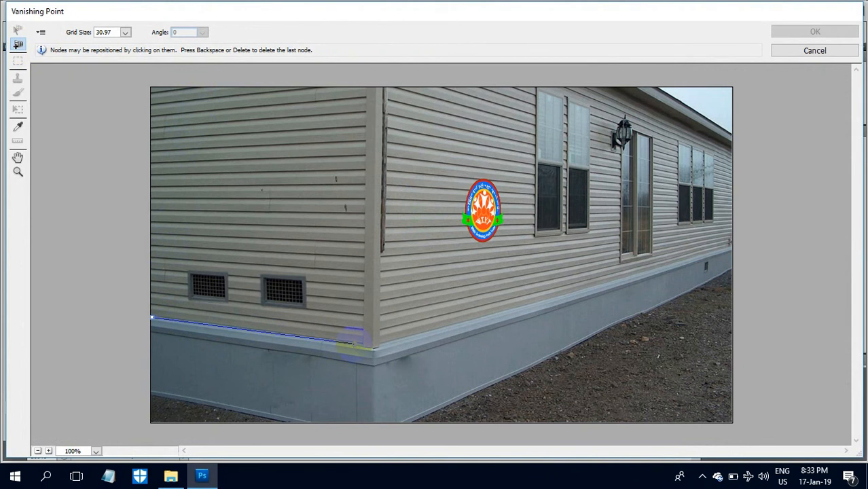
click(354, 202)
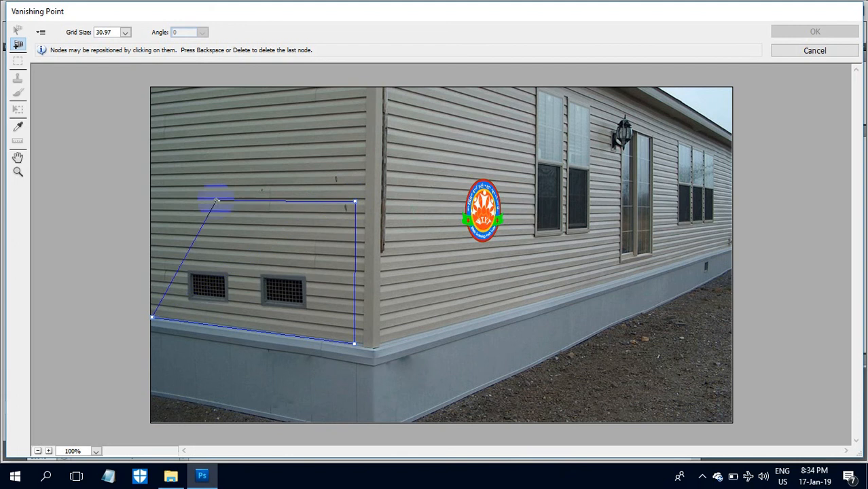
click(154, 201)
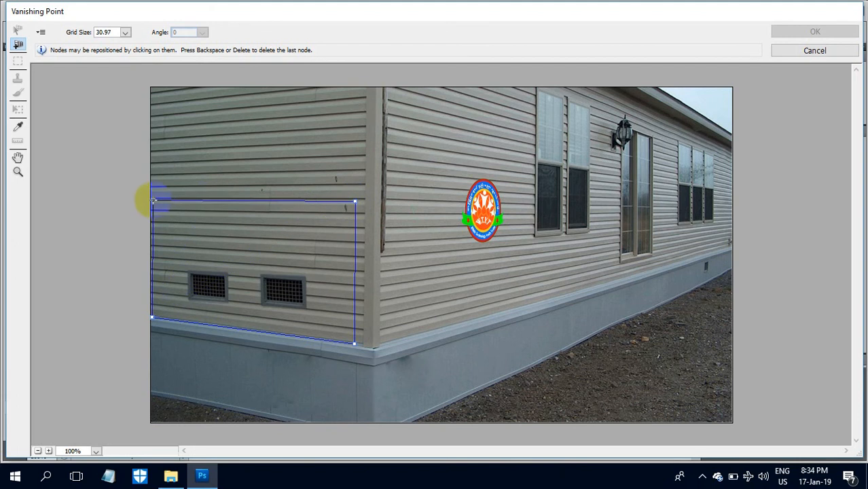
drag(153, 200, 149, 199)
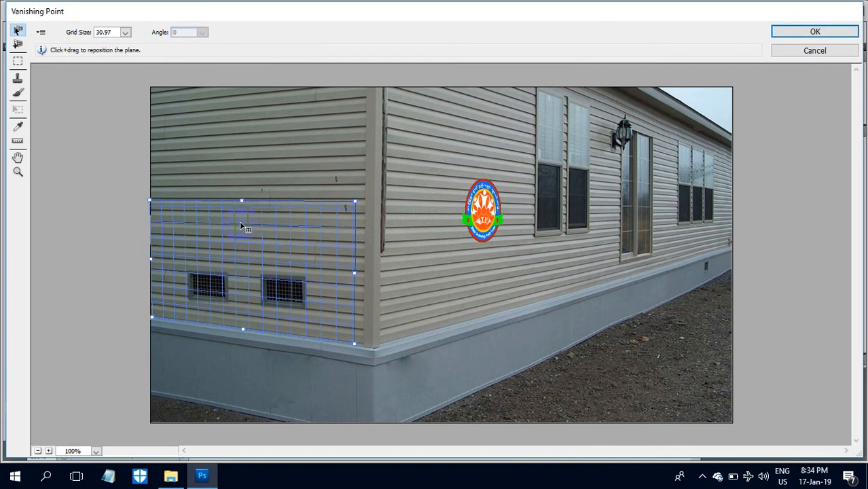
click(144, 201)
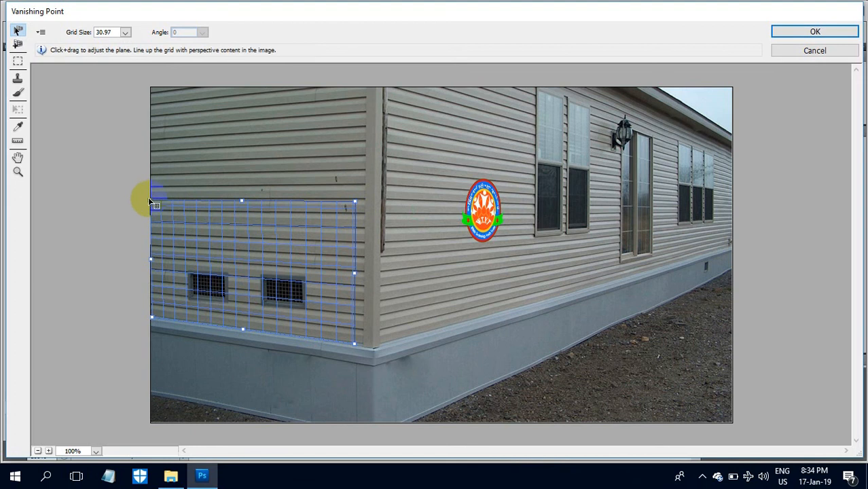
- Extend the perspective plane up the siding above the vents and sideways to the house's corner trim
click(240, 202)
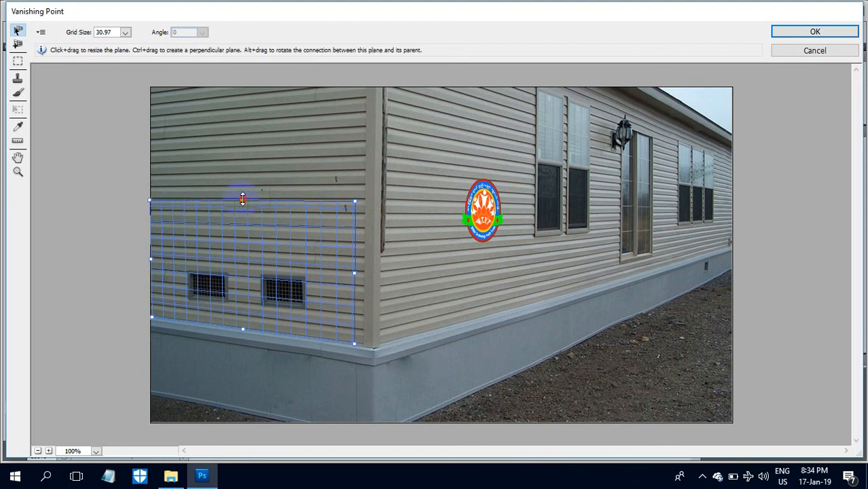
drag(241, 201, 242, 119)
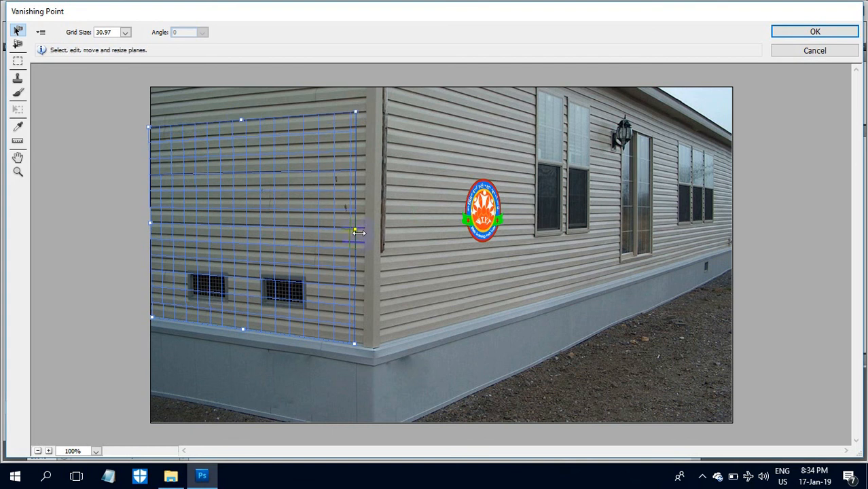
drag(356, 231, 374, 228)
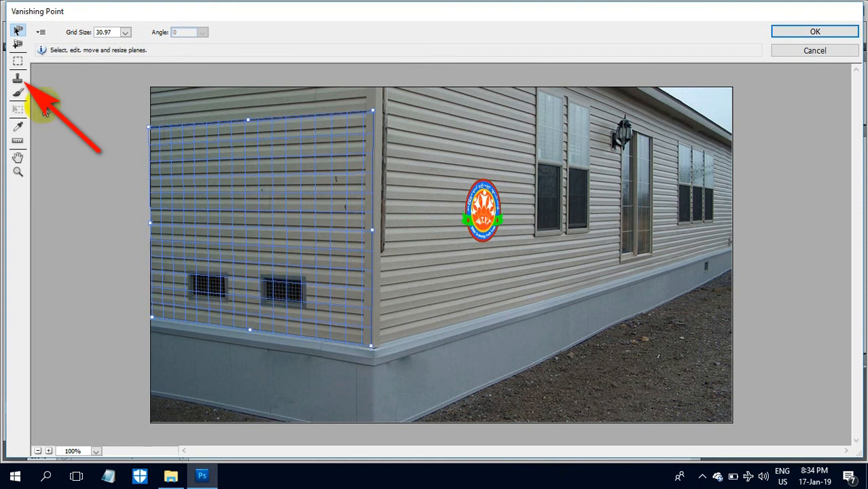
- With the Vanishing Point Stamp tool, sample clean siding above the vent nearest the house corner and paint it over that vent
click(18, 78)
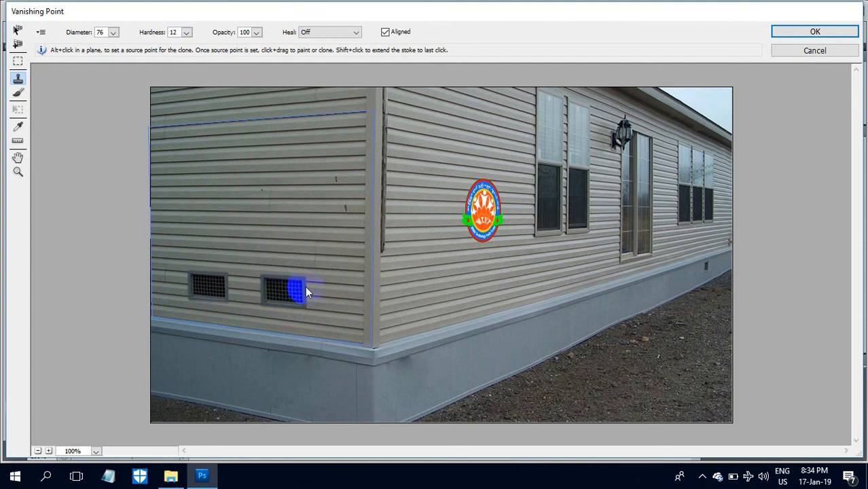
alt+click(295, 213)
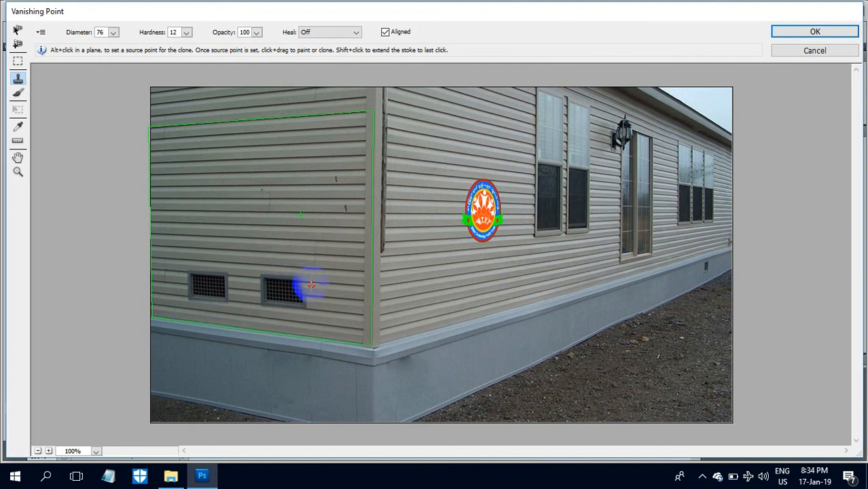
mouse_move(310, 284)
mouse_down()
mouse_move(263, 283)
mouse_move(252, 296)
mouse_move(259, 315)
mouse_move(305, 309)
mouse_move(260, 310)
mouse_up()
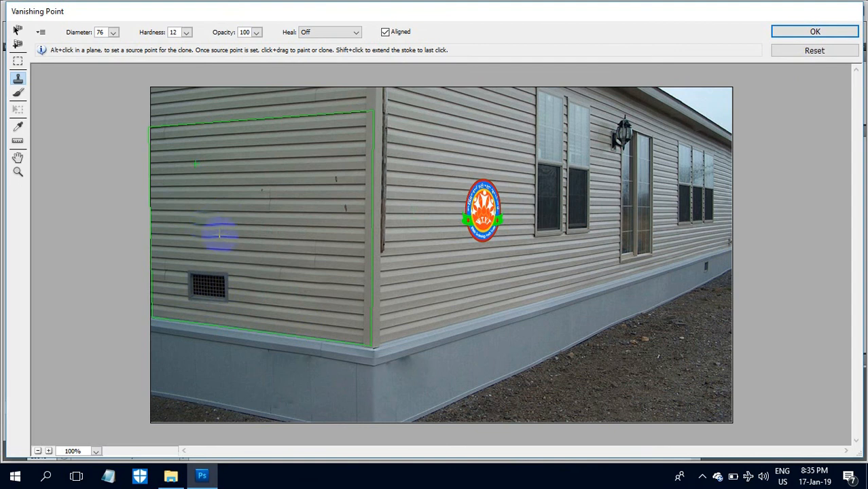
- Clone clean siding over the remaining vent on the end wall and apply the Vanishing Point filter
alt+click(219, 235)
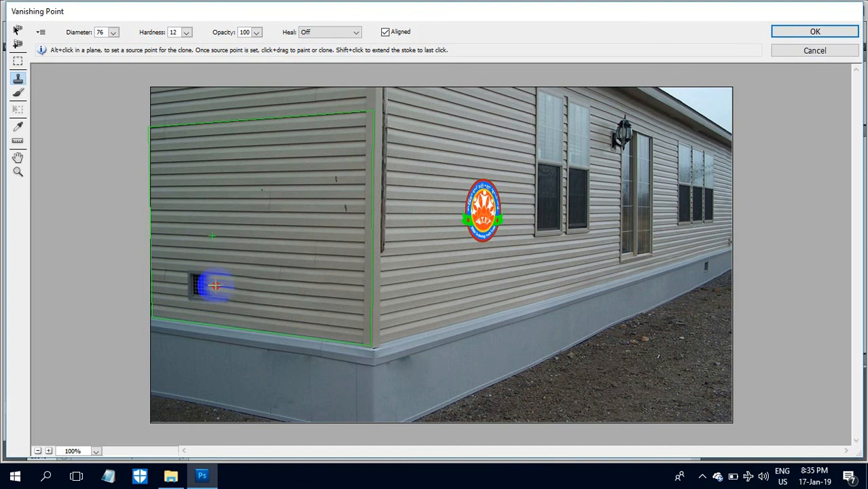
drag(207, 285, 196, 285)
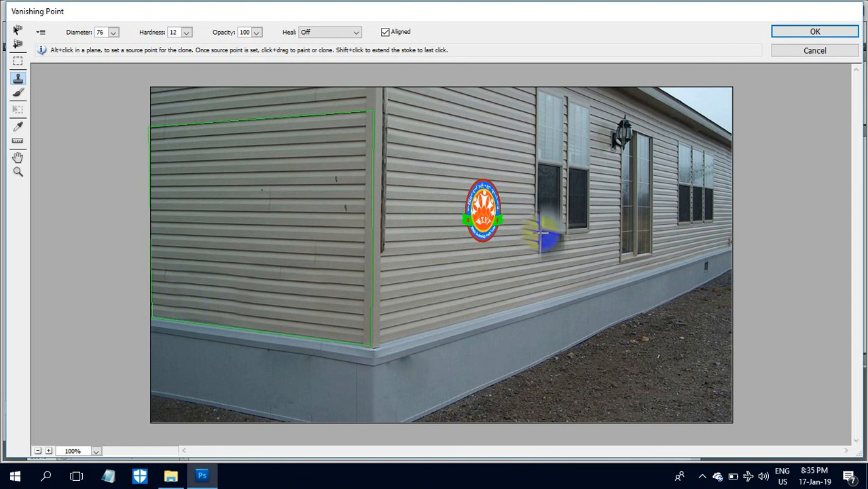
click(811, 34)
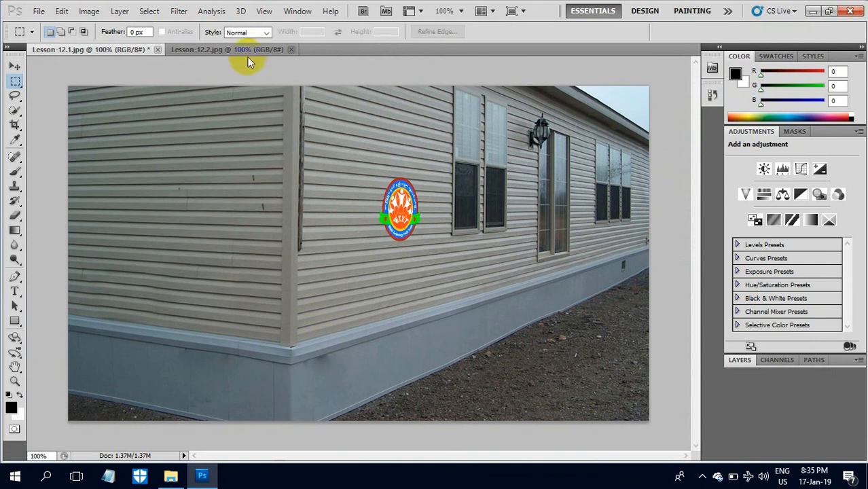
- In Lesson-12.2.jpg, start Vanishing Point and fit a four-corner perspective plane to the black cube's red-and-orange face
click(251, 51)
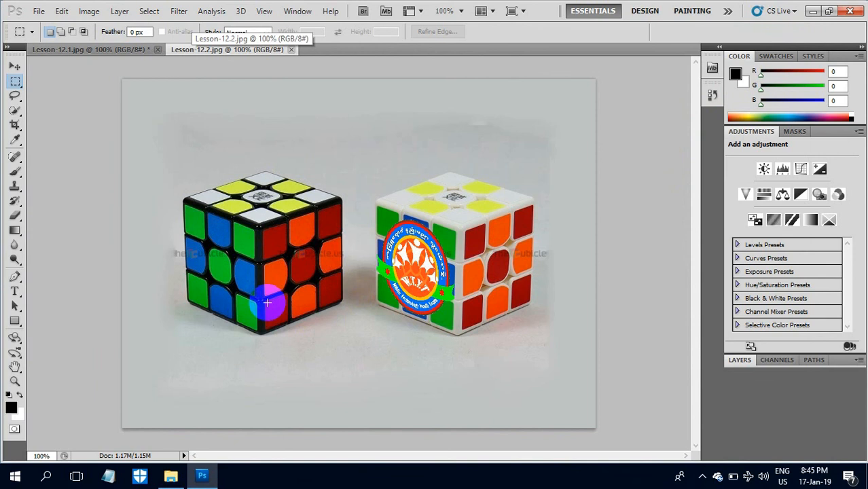
click(178, 12)
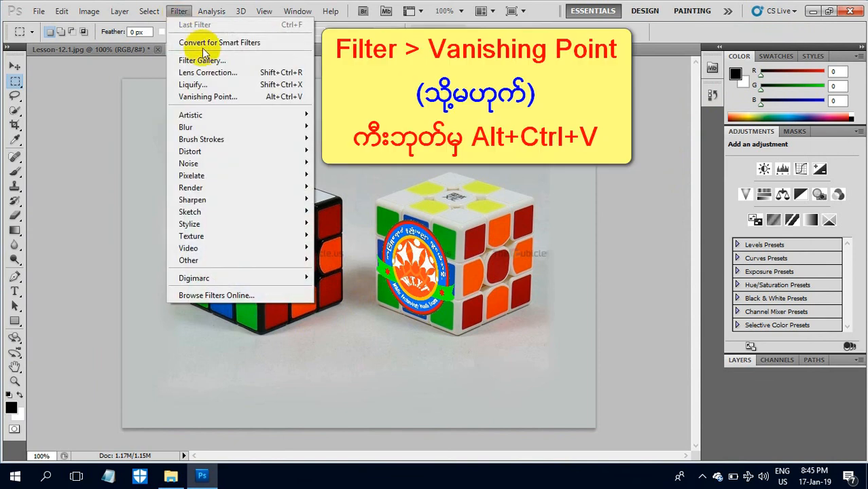
click(208, 97)
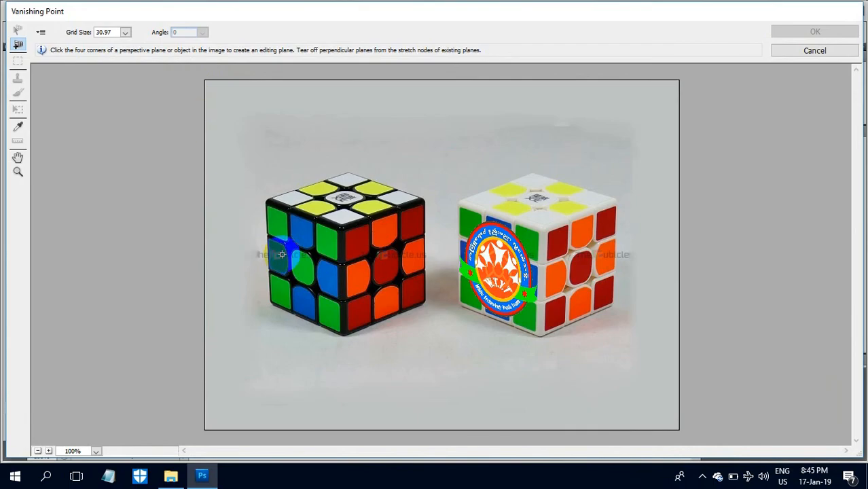
click(343, 334)
click(343, 227)
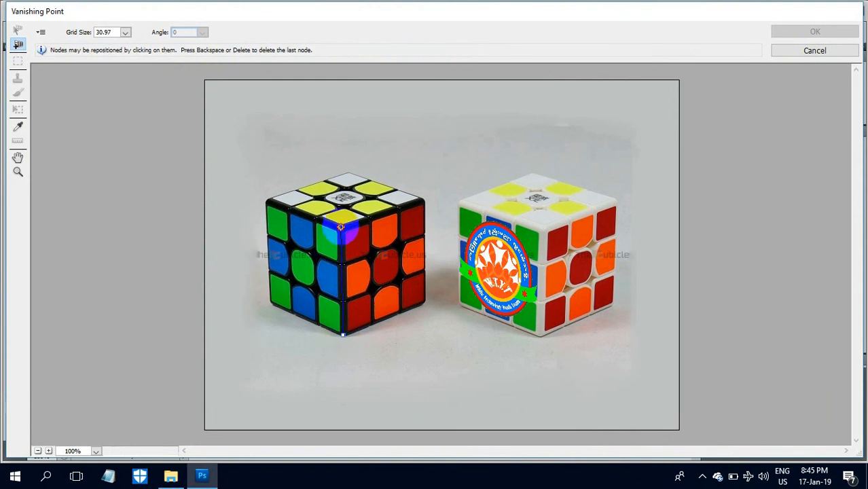
click(422, 200)
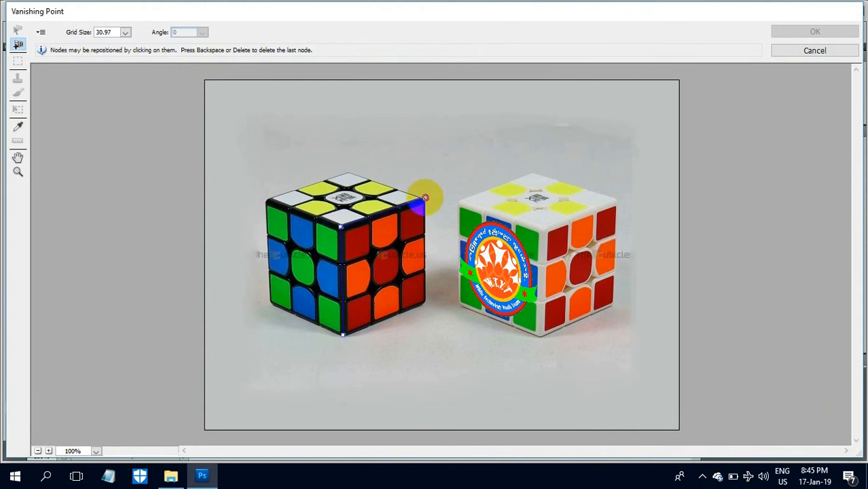
click(448, 334)
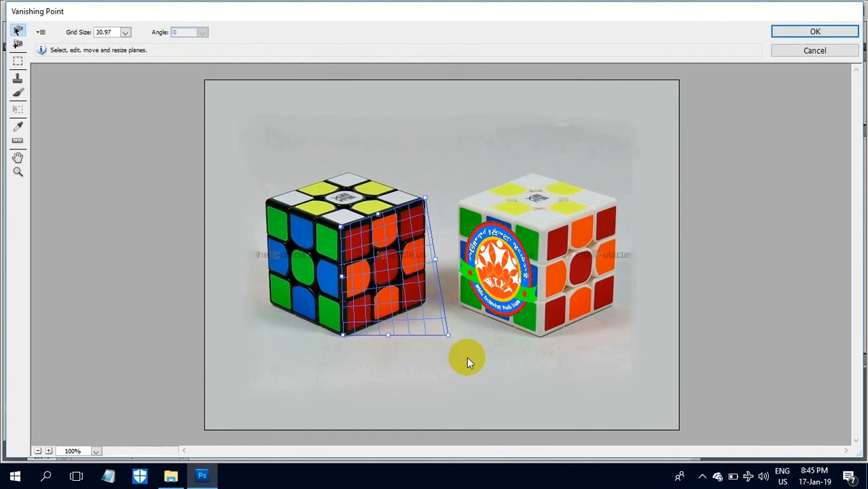
mouse_move(447, 334)
mouse_down()
mouse_move(508, 385)
mouse_move(511, 411)
mouse_move(531, 426)
mouse_move(627, 280)
mouse_up()
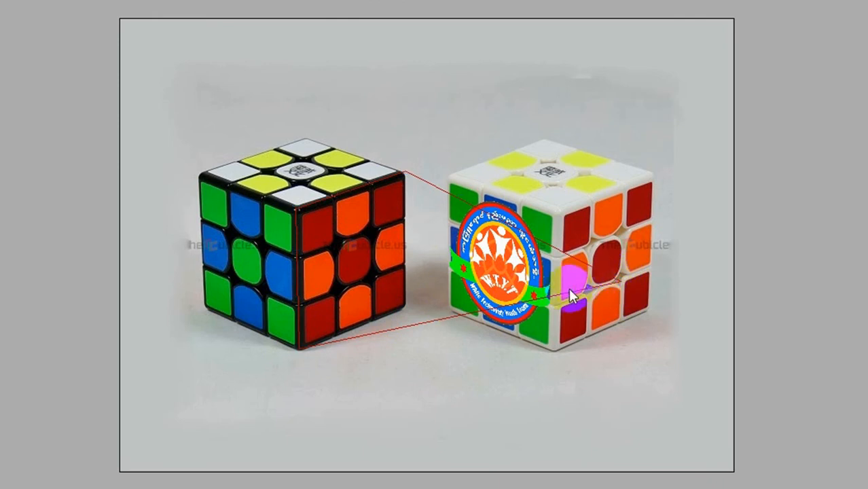
drag(617, 279, 406, 306)
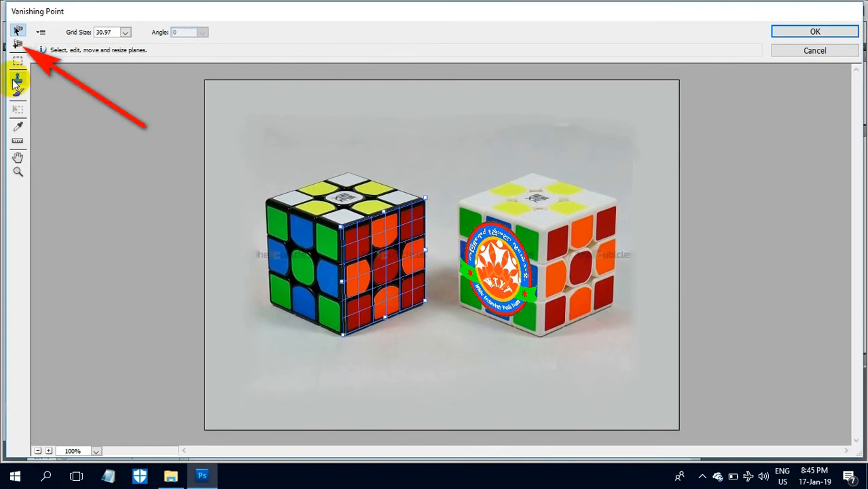
- Tear off a perpendicular plane from the cube face's bottom edge, extending it across the ground past the front of the white cube
click(18, 44)
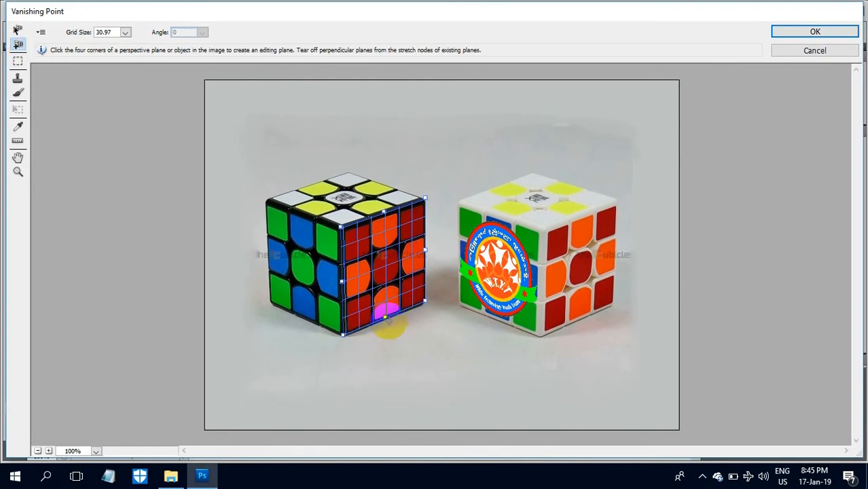
drag(389, 323, 549, 438)
key(v)
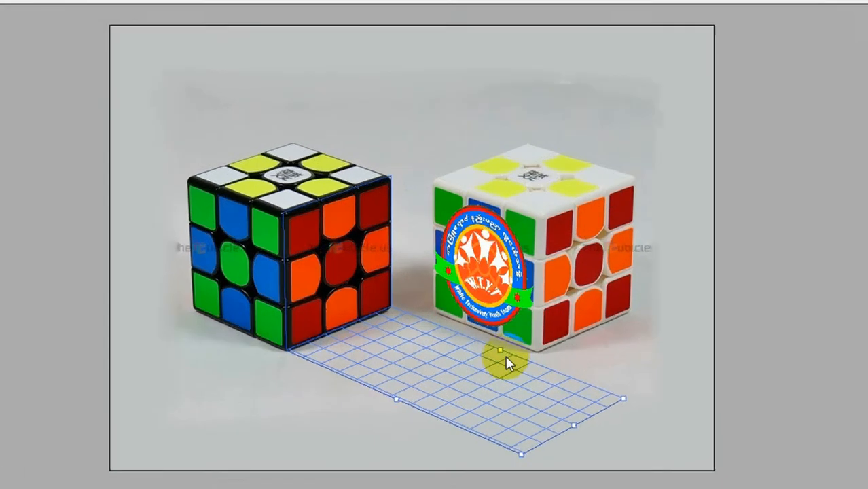
mouse_move(502, 354)
mouse_down()
mouse_move(508, 346)
mouse_move(505, 353)
mouse_up()
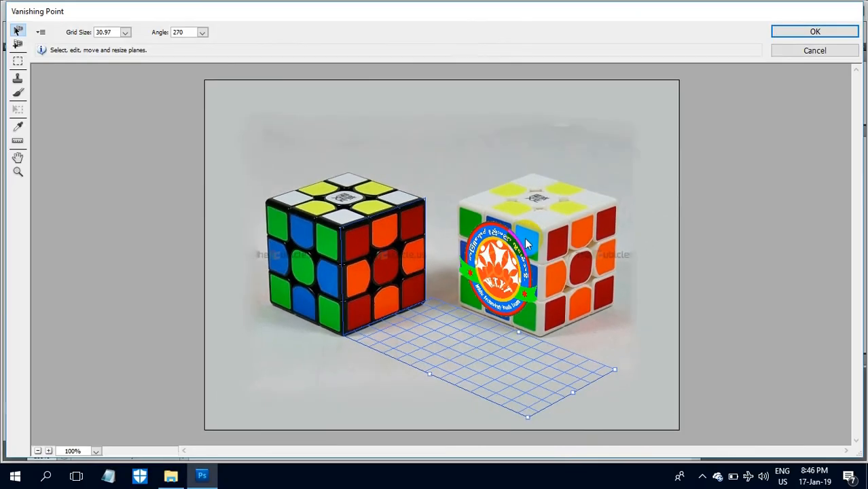
key(ctrl)
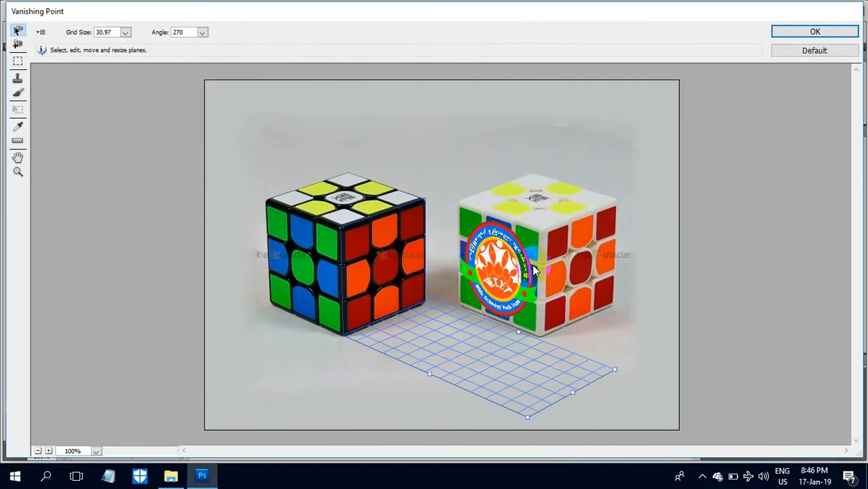
- Tear off a vertical plane from the ground plane's far long edge and resize it to fit the white cube's logo face
drag(520, 334, 521, 230)
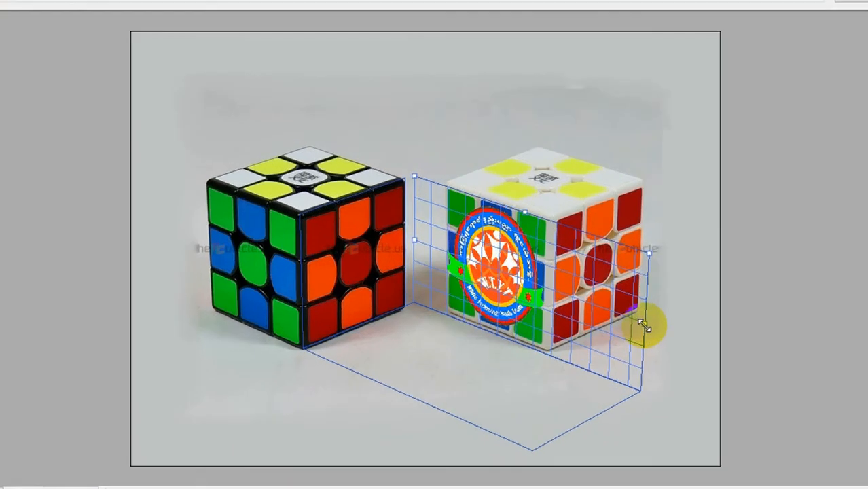
drag(616, 314, 554, 318)
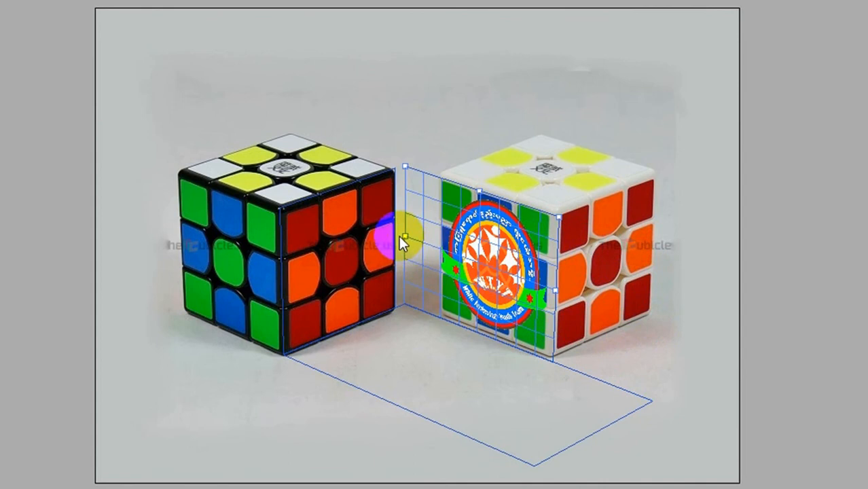
drag(399, 235, 439, 247)
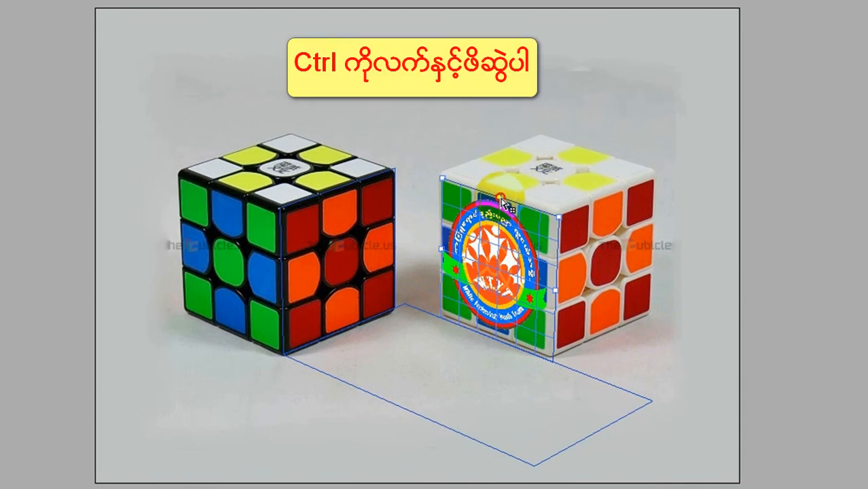
- Tear off a plane over the white cube's top, fit it to the edges, and extend another down its red-and-orange face
drag(501, 203, 602, 144)
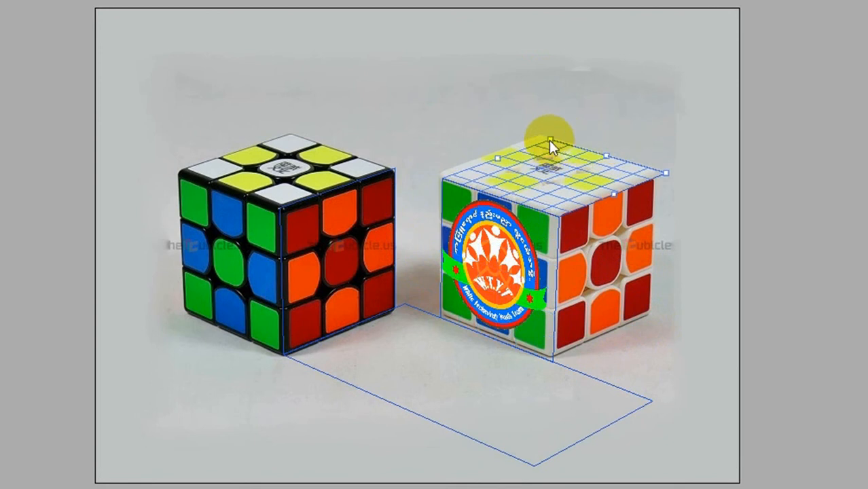
mouse_move(501, 157)
mouse_down()
mouse_move(487, 142)
mouse_move(491, 152)
mouse_up()
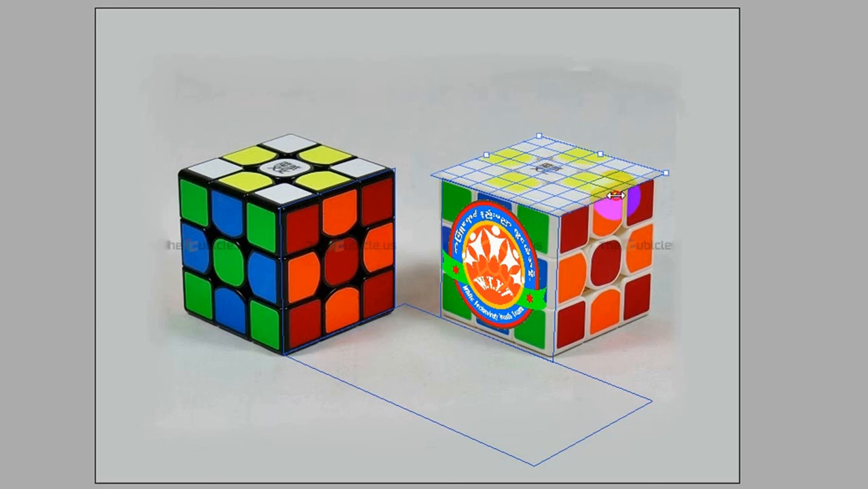
drag(615, 195, 612, 195)
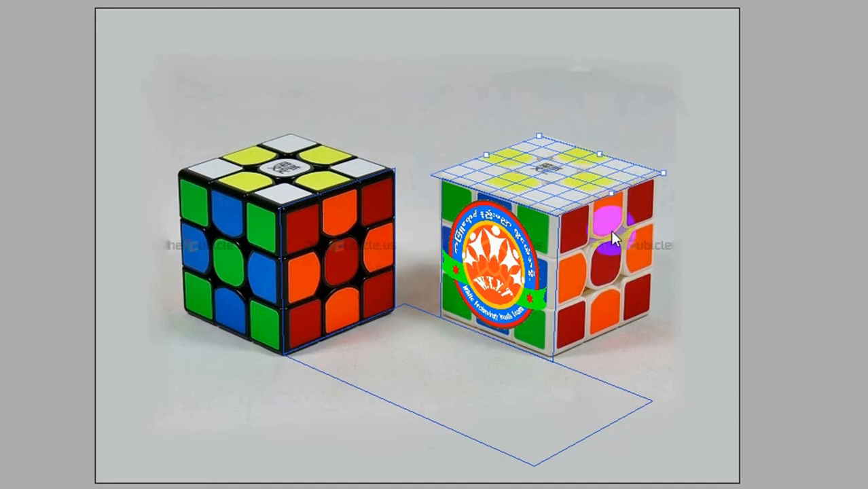
drag(611, 193, 638, 343)
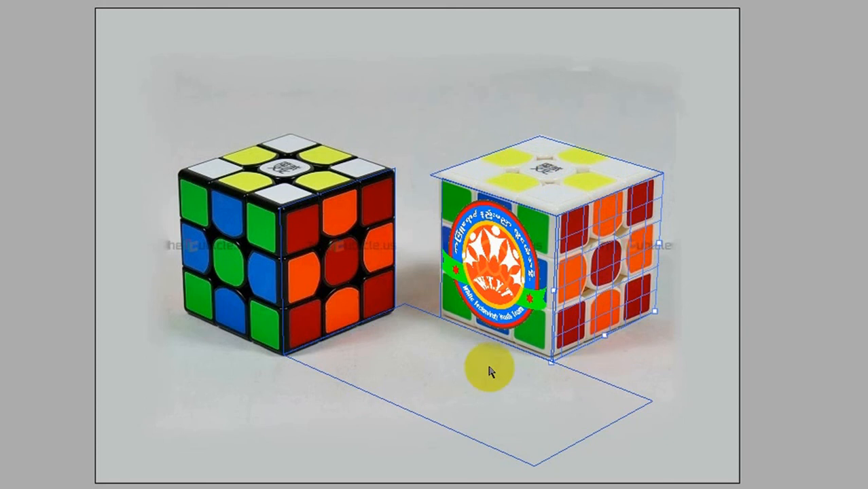
- From the black cube's red-and-orange plane, tear off a plane over its top and another down its green-and-blue face
click(359, 294)
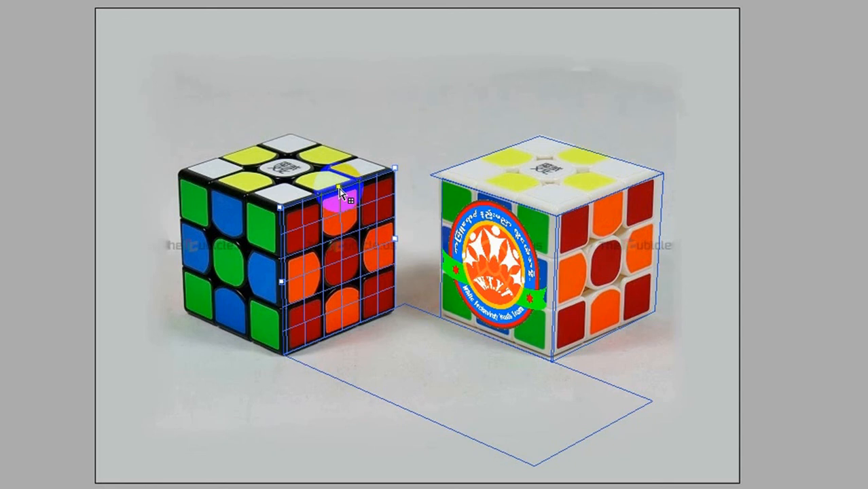
drag(340, 190, 245, 136)
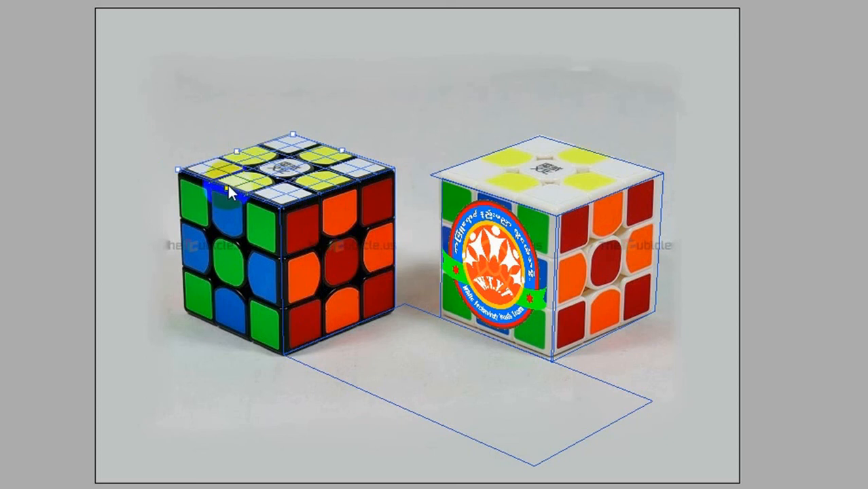
click(227, 185)
click(234, 187)
drag(228, 189, 214, 334)
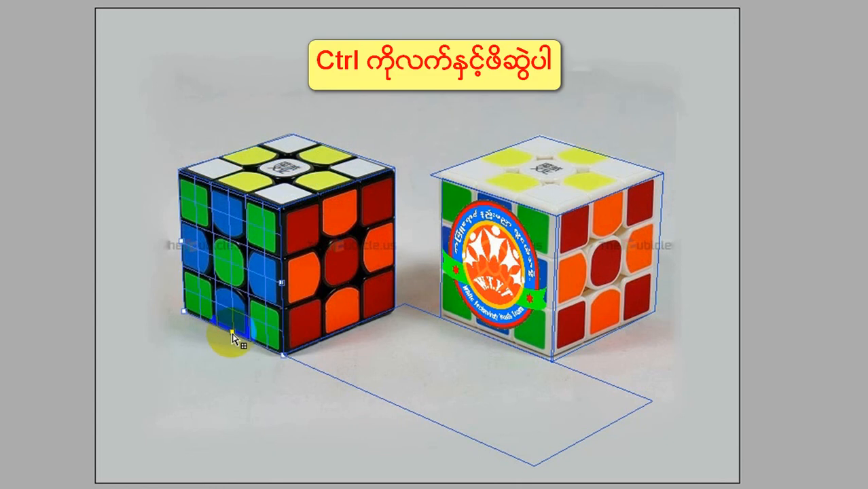
- Tear off a ground plane from the bottom edge of the black cube's green-and-blue face and widen it across the foreground
drag(231, 334, 6, 442)
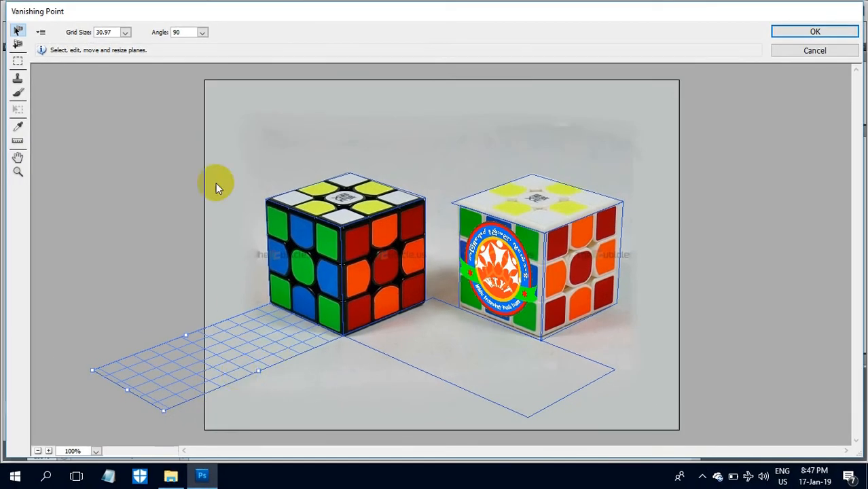
click(204, 32)
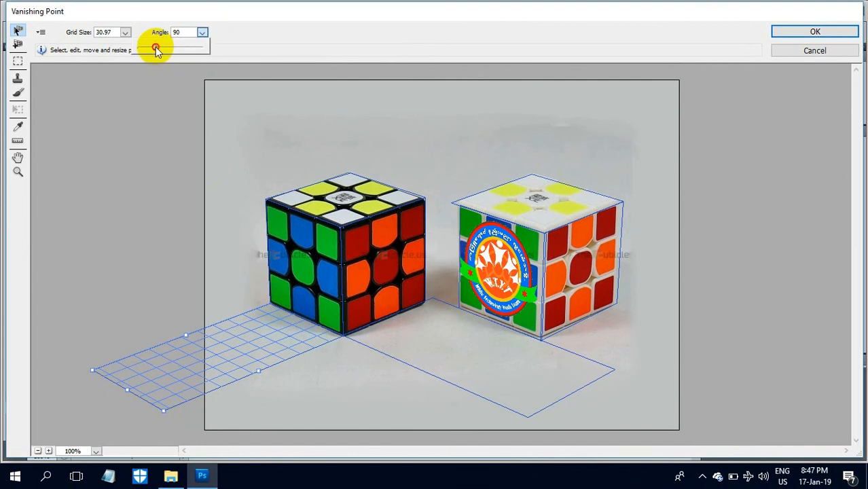
mouse_move(156, 47)
mouse_down()
mouse_move(174, 48)
mouse_move(155, 54)
mouse_up()
drag(258, 371, 389, 479)
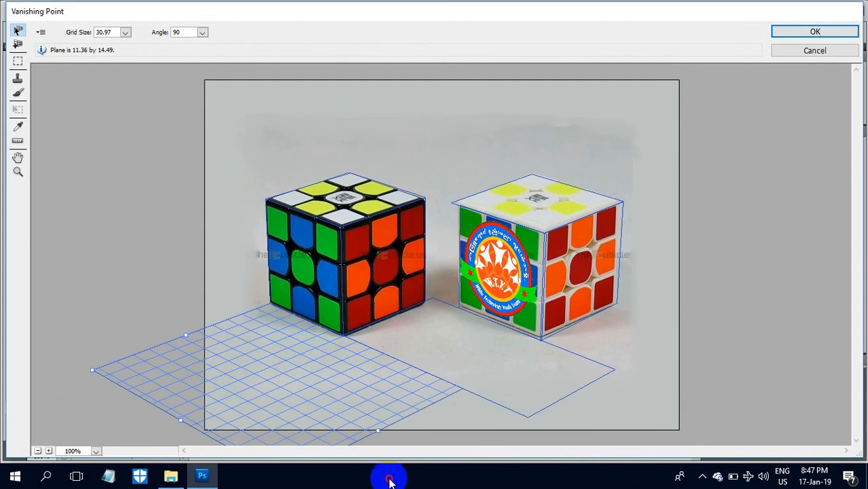
click(419, 324)
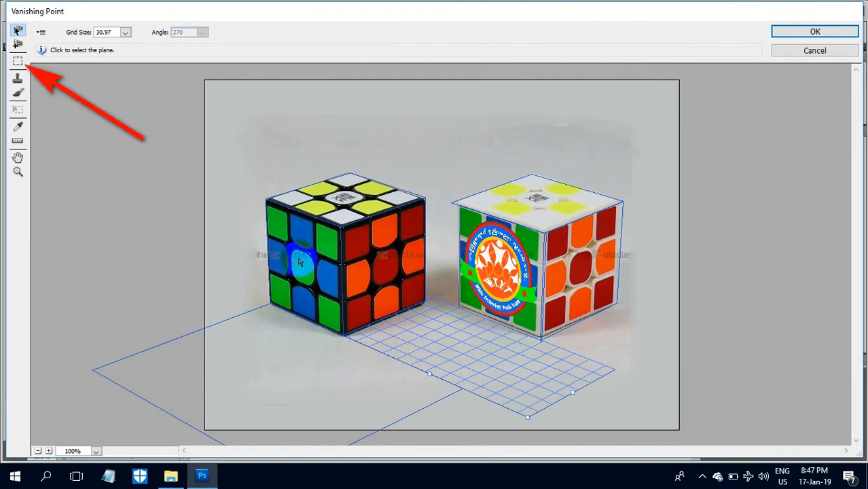
- Marquee-select the white cube's logo face and copy it in perspective onto the black cube's green-and-blue face
click(18, 62)
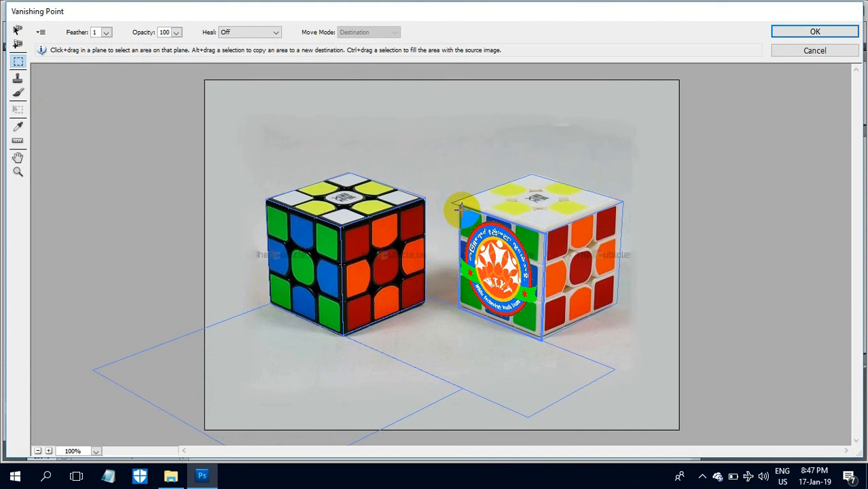
drag(460, 207, 539, 336)
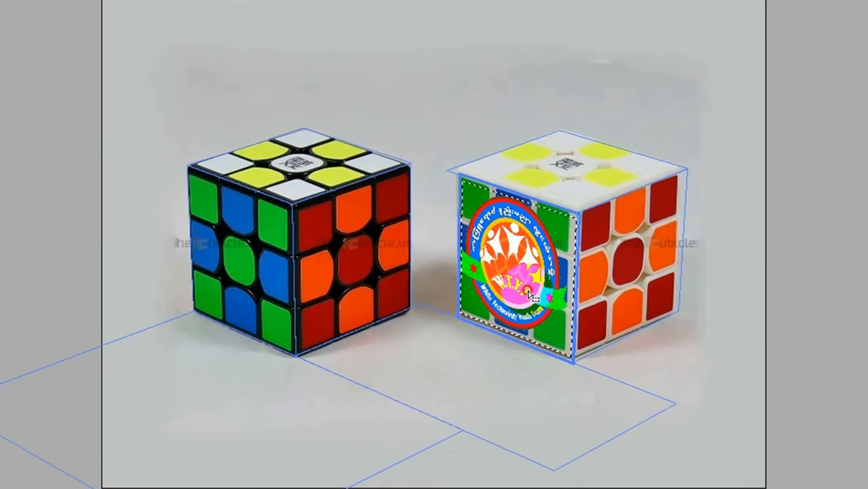
drag(528, 291, 527, 292)
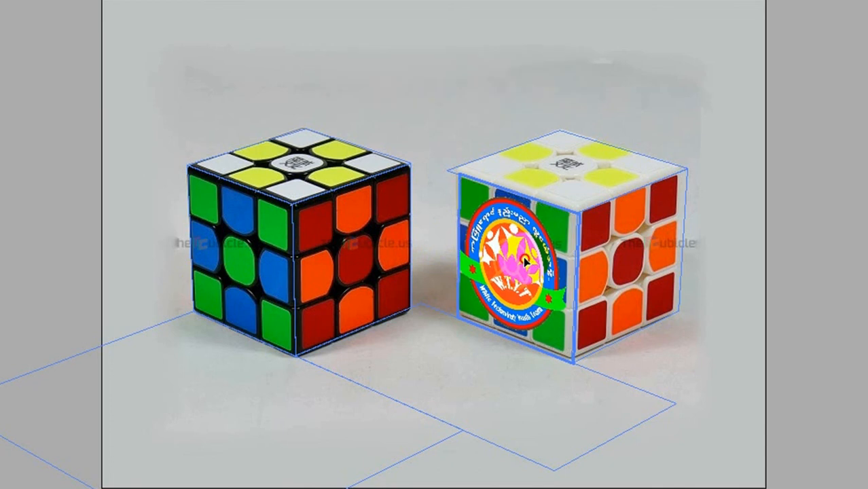
drag(522, 256, 250, 250)
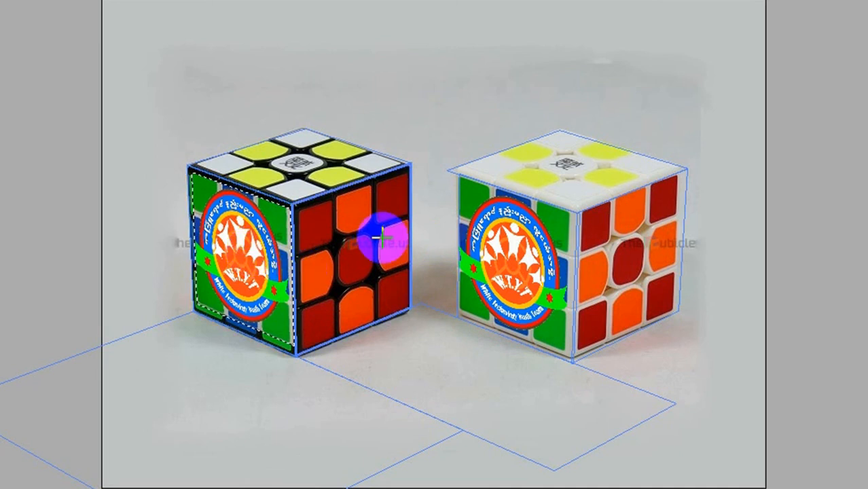
- Nudge the copied logo face into alignment with the black cube's side and deselect it
key(Down)
key(Down)
key(Left)
key(Left)
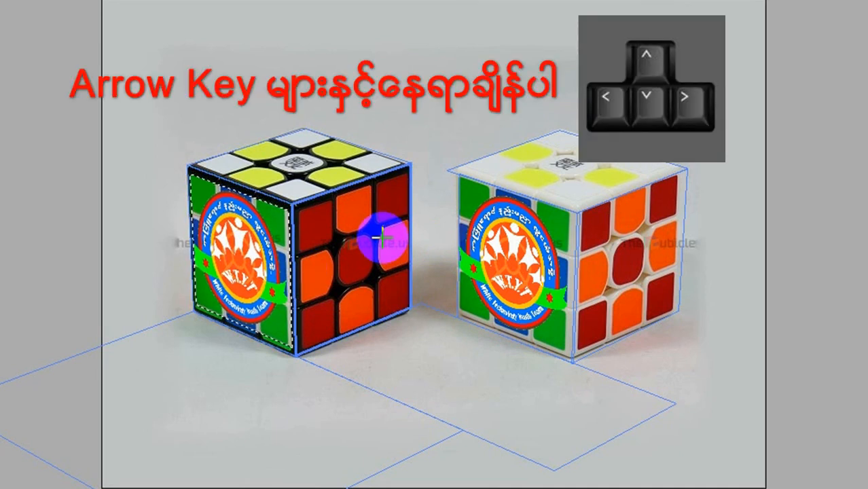
key(Down)
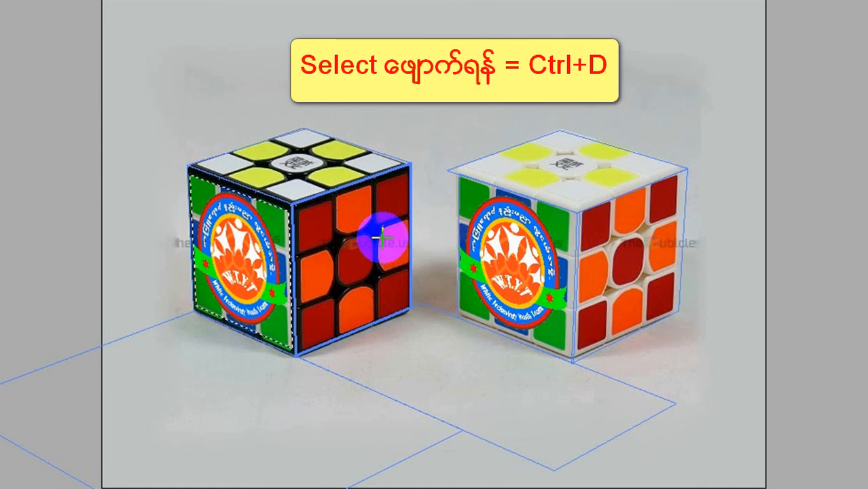
key(ctrl+d)
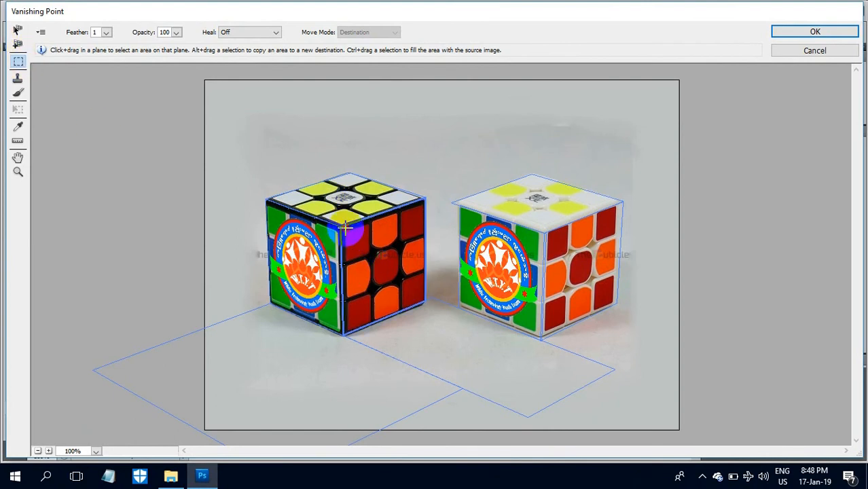
- Select the black cube's red-and-orange face and copy it onto the cube's top and repeatedly across the ground planes
drag(345, 228, 361, 198)
key(alt)
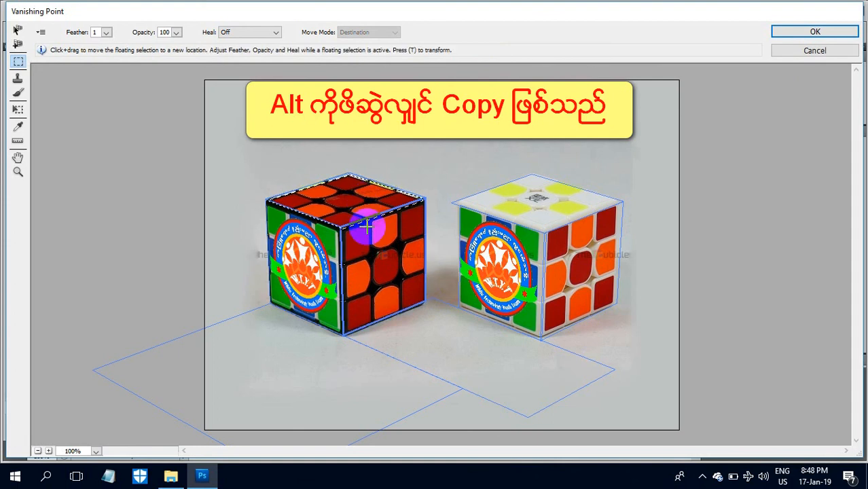
click(352, 201)
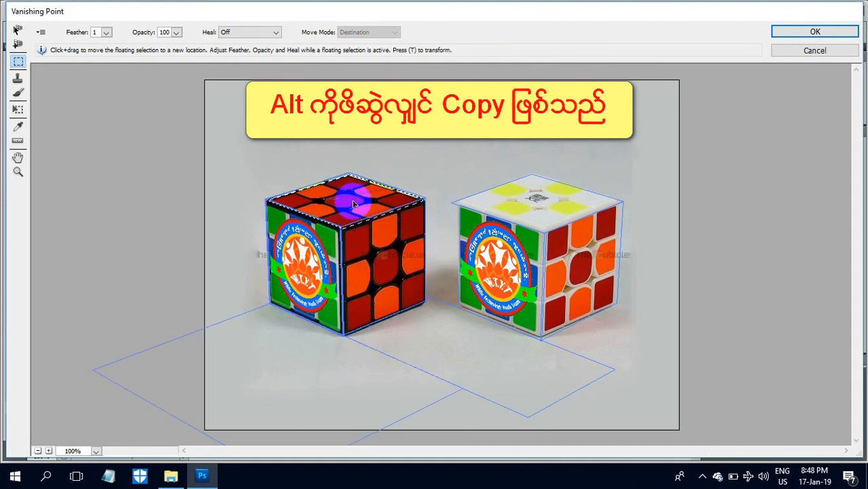
drag(352, 199, 452, 348)
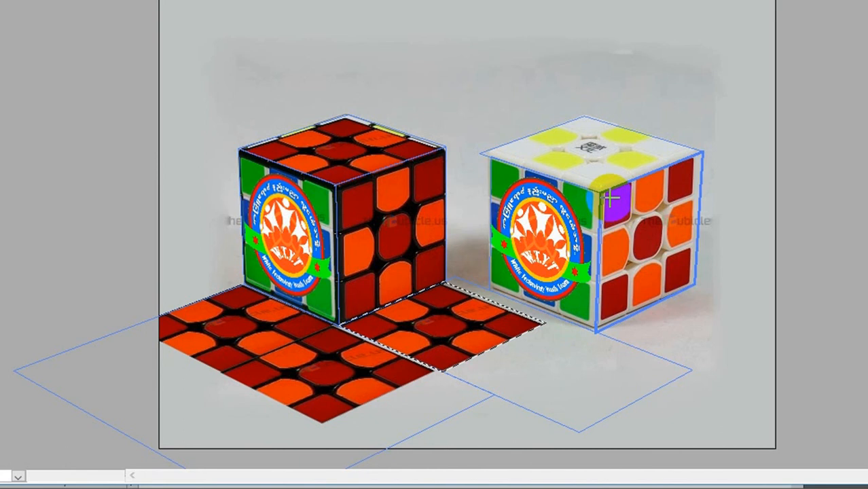
- Copy the white cube's red-and-orange face onto the ground and its own top, apply the Vanishing Point filter, and minimize the program
mouse_move(608, 195)
mouse_down()
mouse_move(655, 281)
mouse_move(691, 279)
mouse_up()
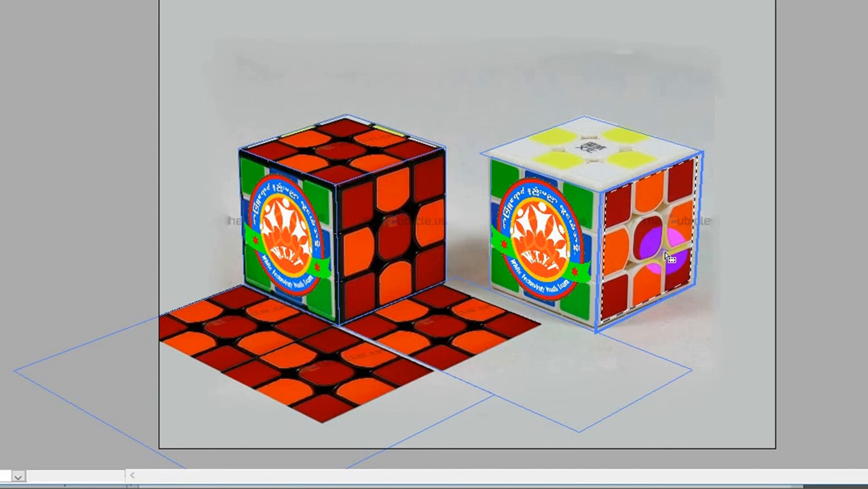
drag(664, 254, 552, 387)
drag(553, 385, 590, 154)
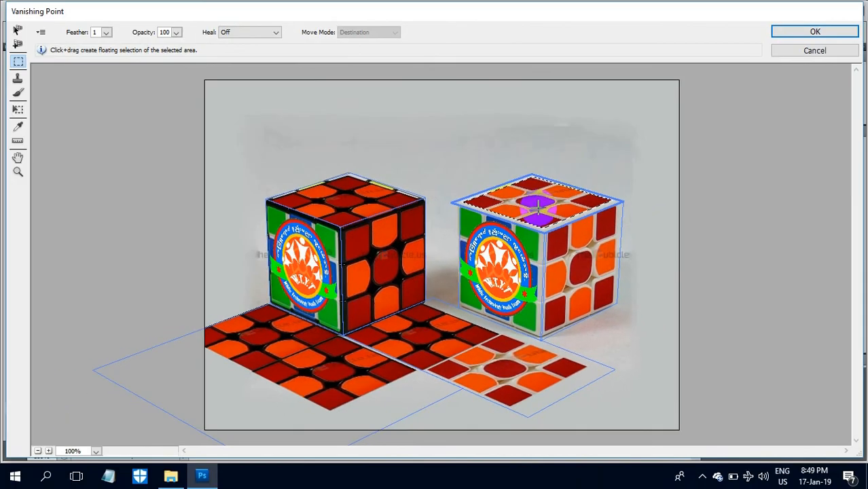
drag(538, 211, 496, 335)
click(792, 32)
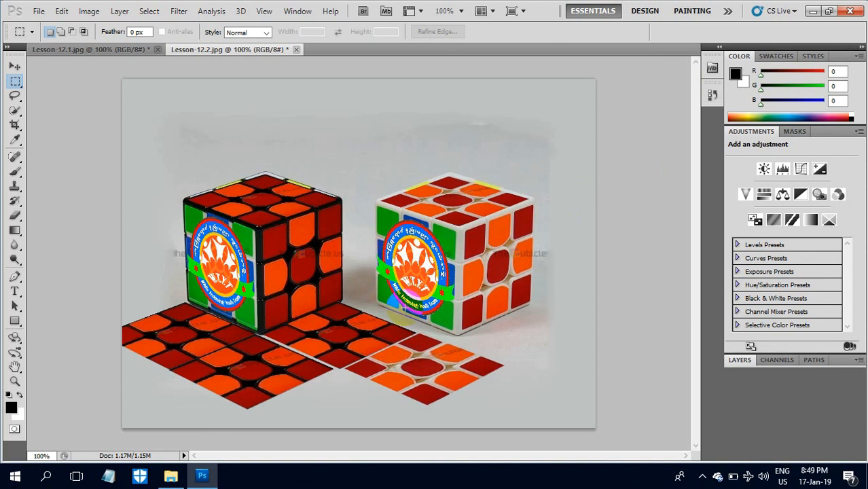
click(812, 11)
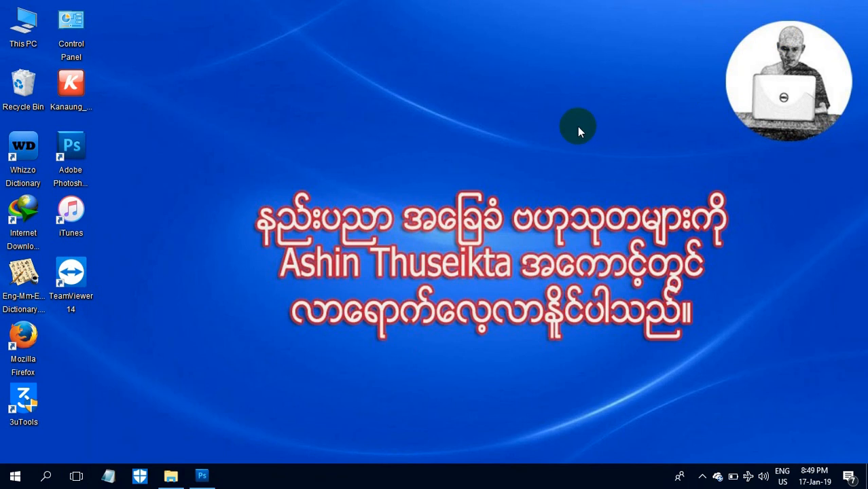